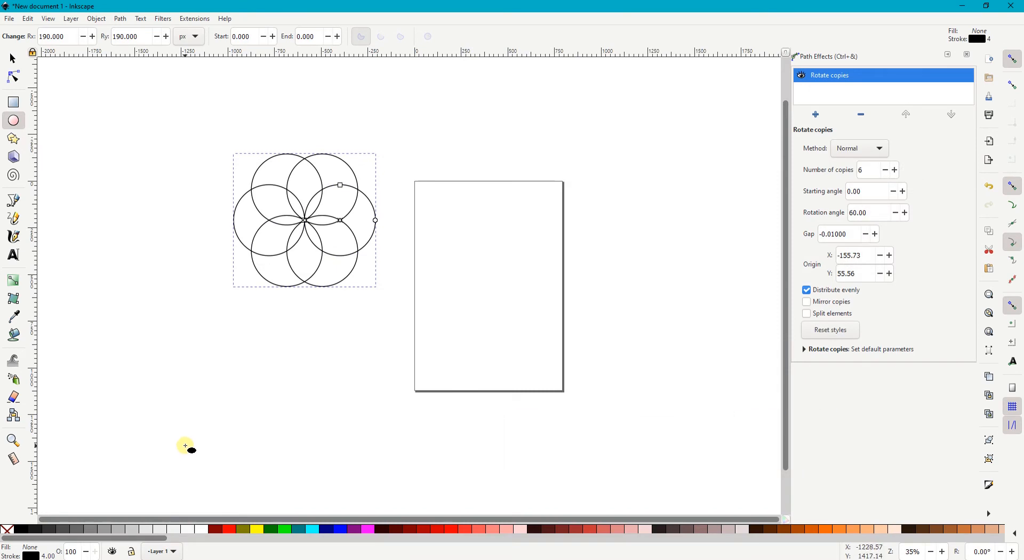
Step: Increase the number of rotated copies of the circle to 20
click(894, 169)
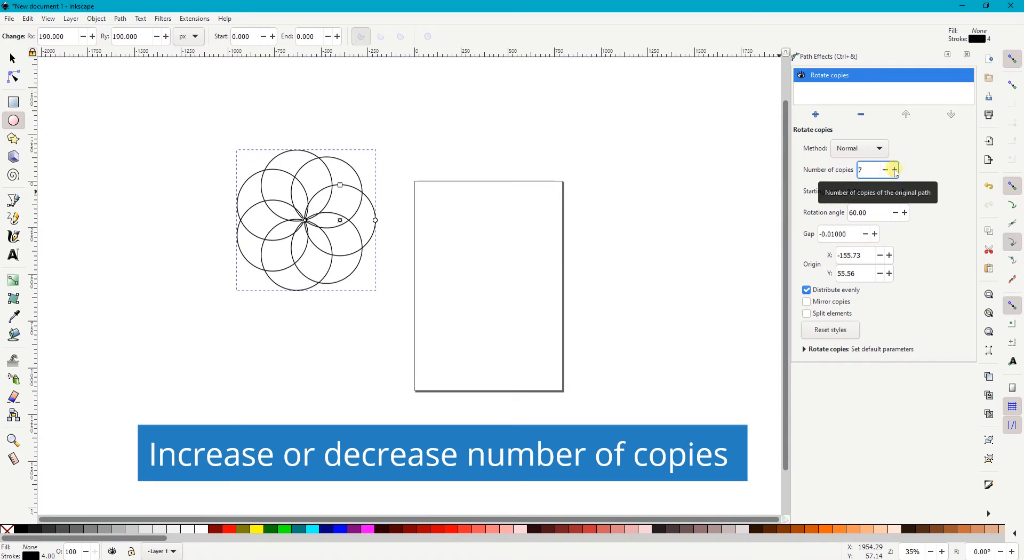
click(895, 170)
click(894, 170)
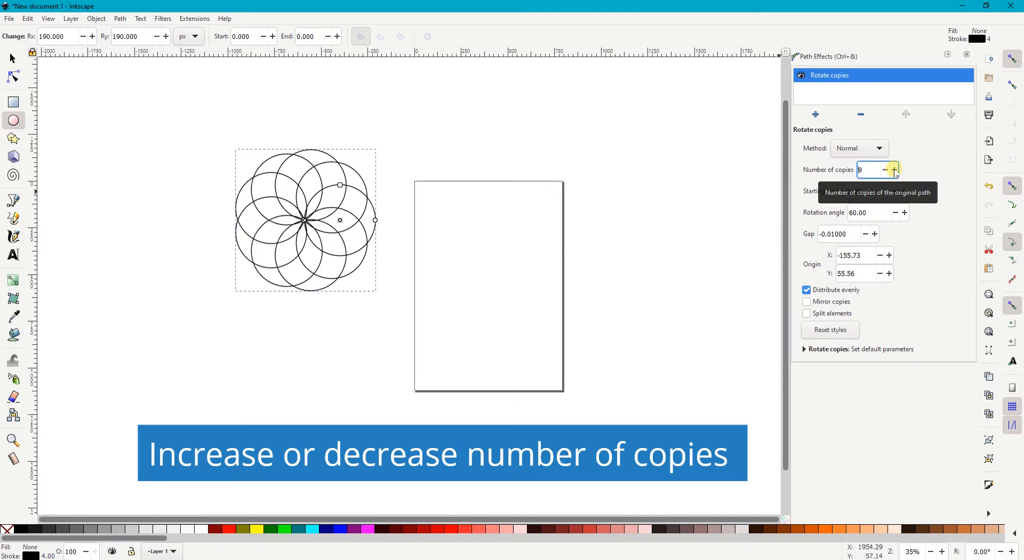
click(894, 169)
click(894, 169)
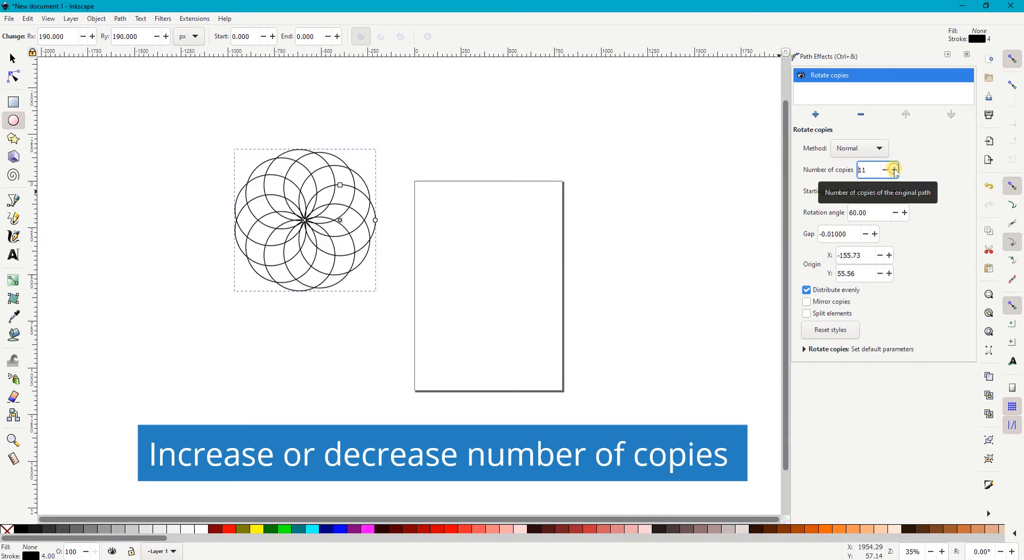
click(894, 170)
click(895, 170)
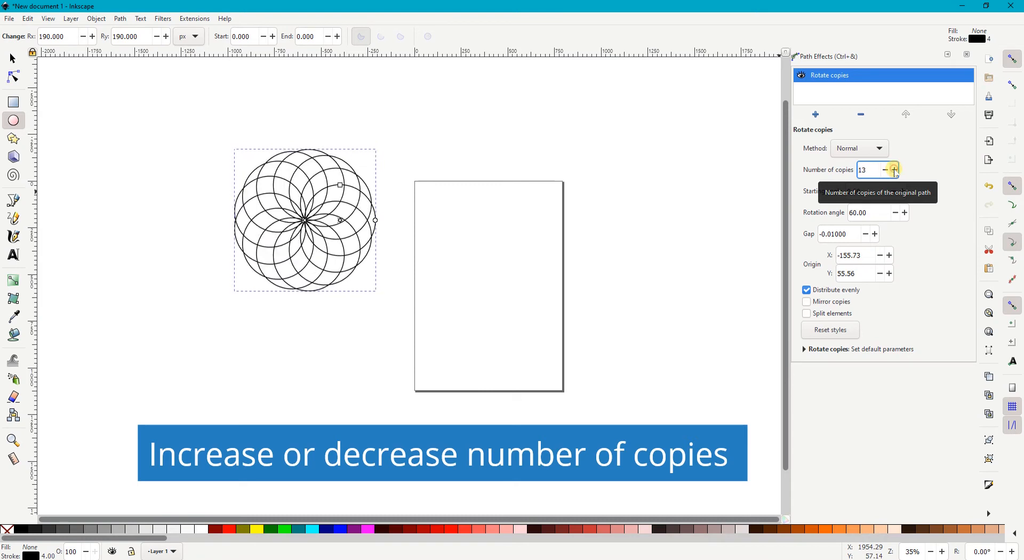
click(895, 170)
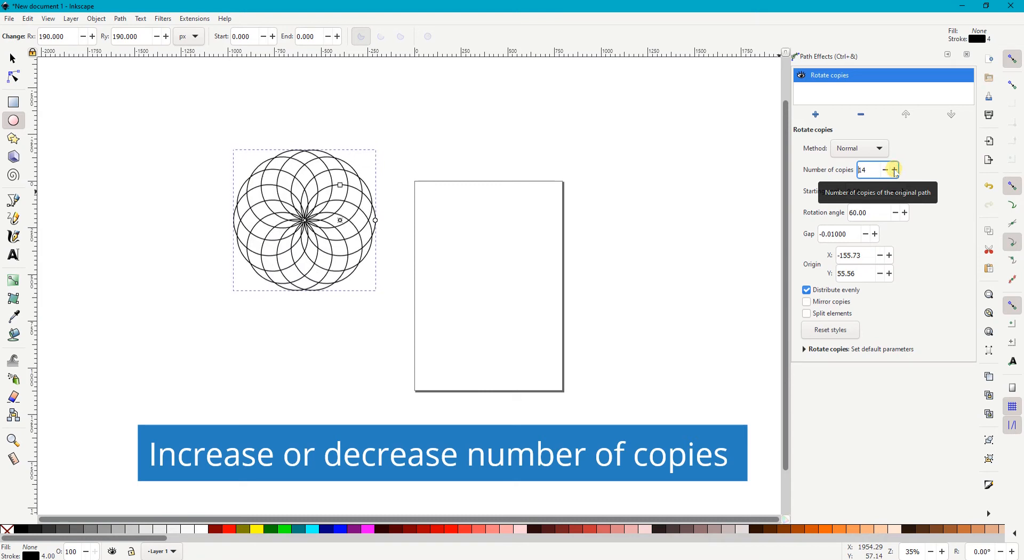
click(895, 170)
click(895, 170)
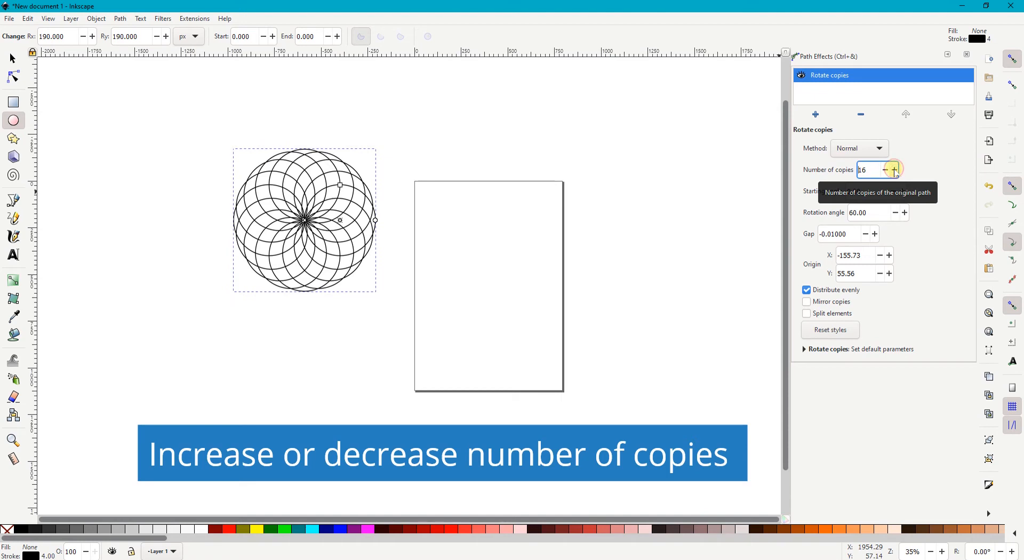
click(895, 170)
click(894, 169)
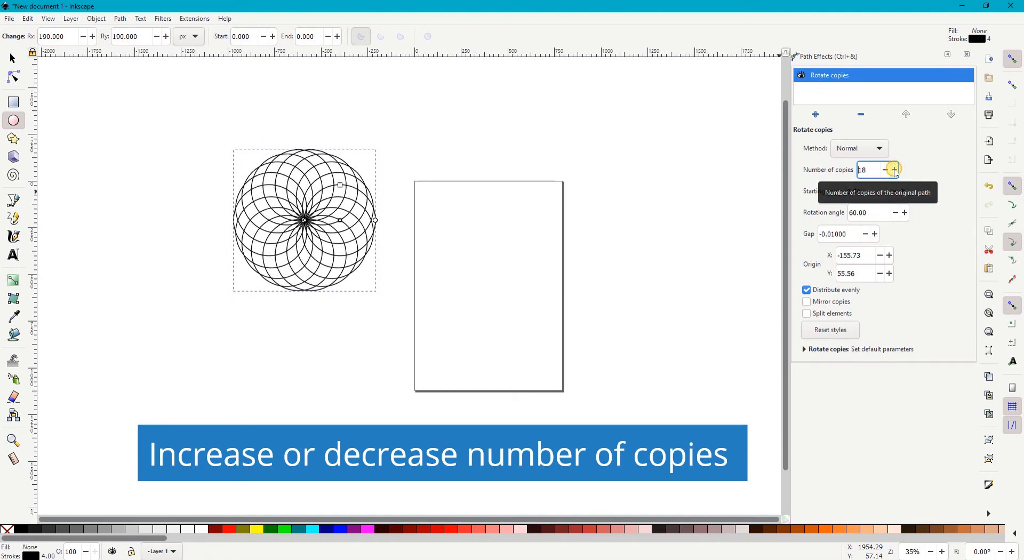
click(895, 170)
click(895, 169)
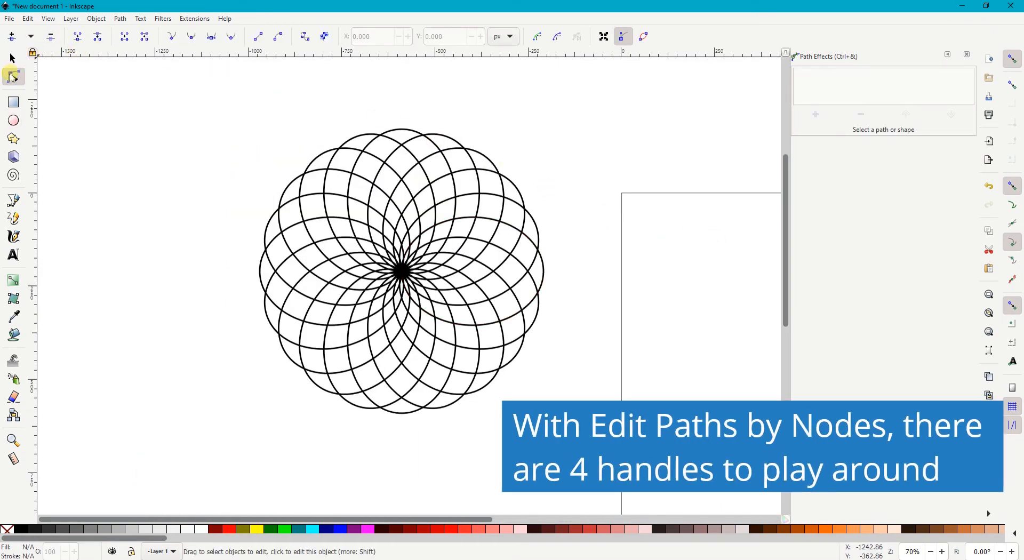
Step: Select the rotated-copies pattern for node editing to examine its adjustable handles
click(13, 78)
click(16, 61)
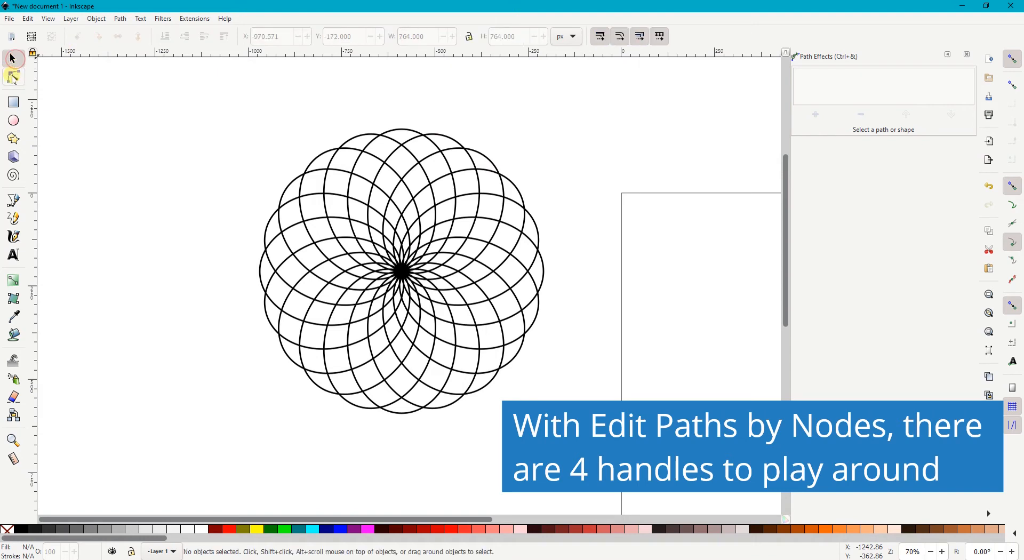
click(13, 78)
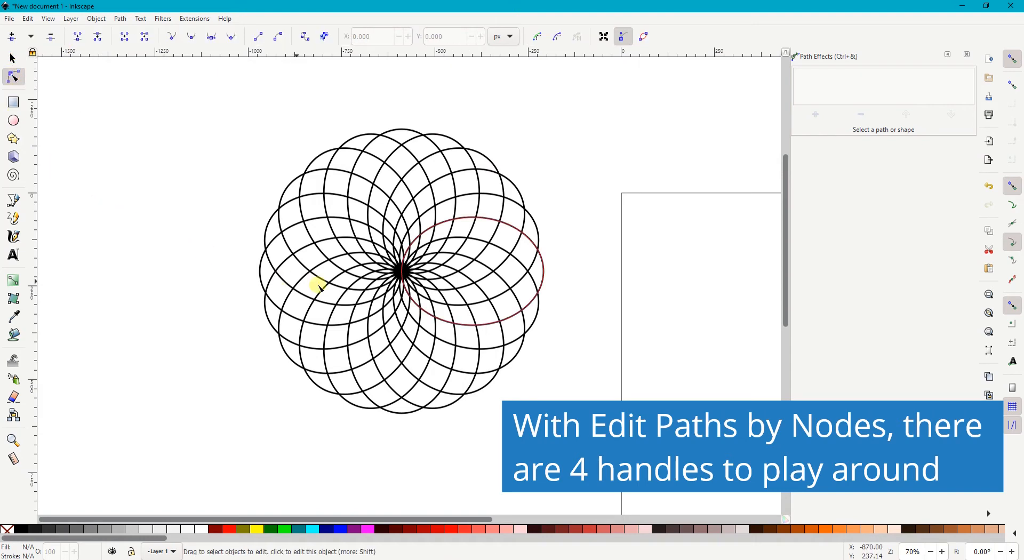
click(406, 274)
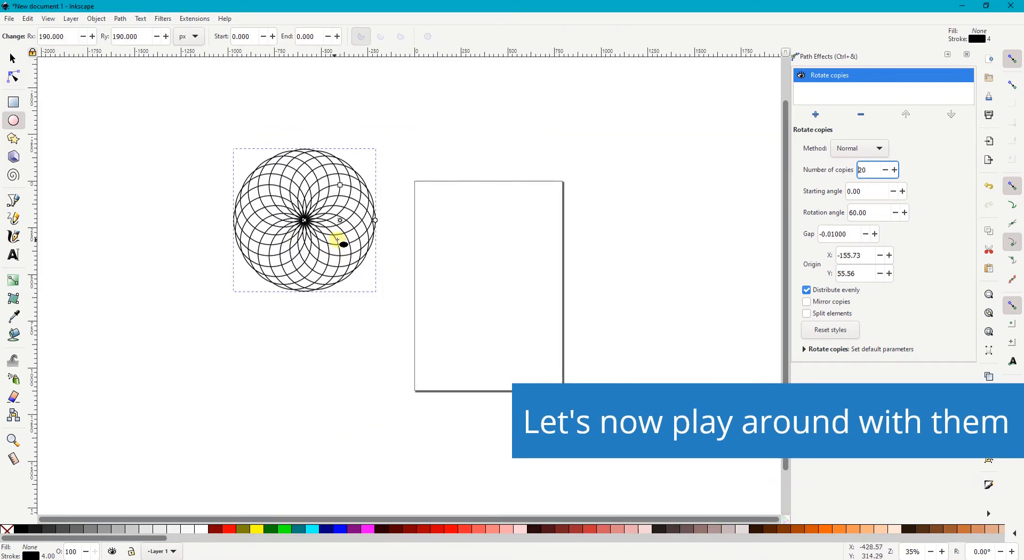
Step: Use node editing to flatten the source circle into an ellipse with a vertical radius of about 135 px
scroll(283, 216, up, 2)
scroll(293, 217, up, 1)
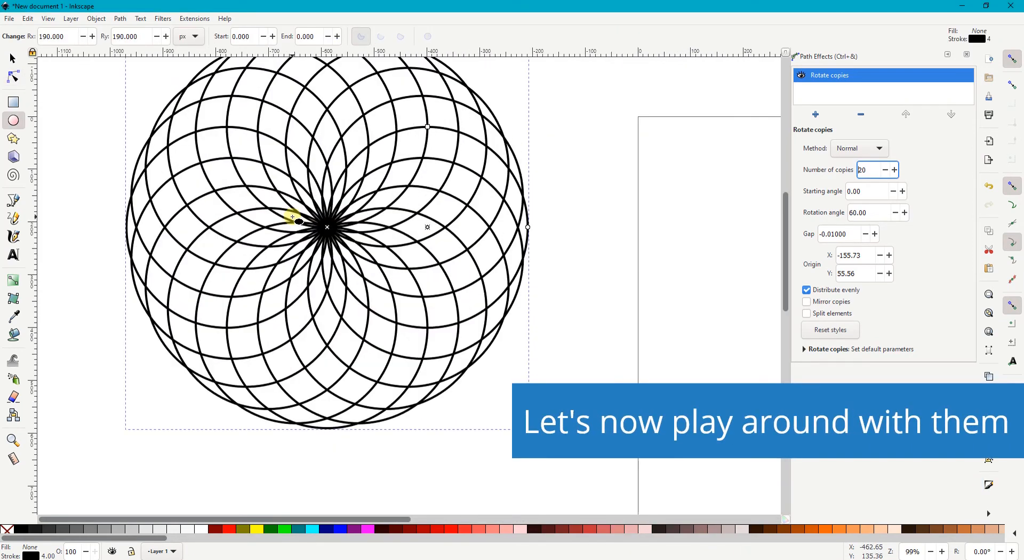
scroll(295, 214, up, 2)
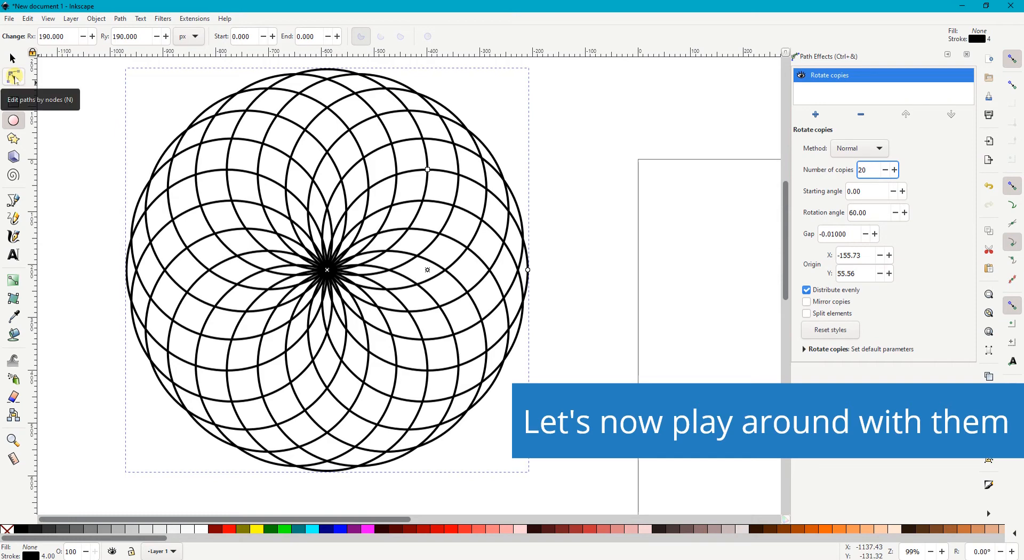
click(14, 77)
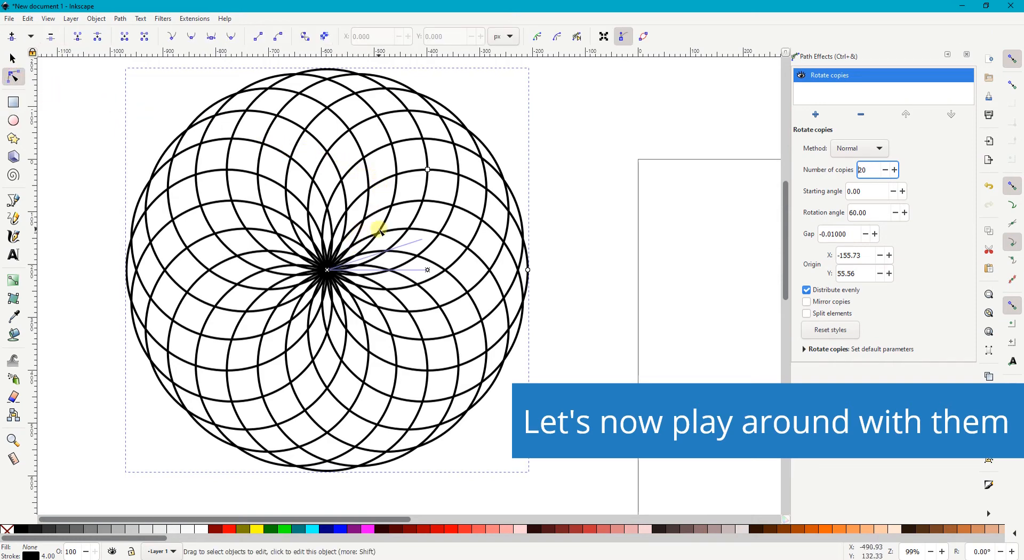
mouse_move(428, 170)
mouse_down()
mouse_move(470, 269)
mouse_move(439, 166)
mouse_up()
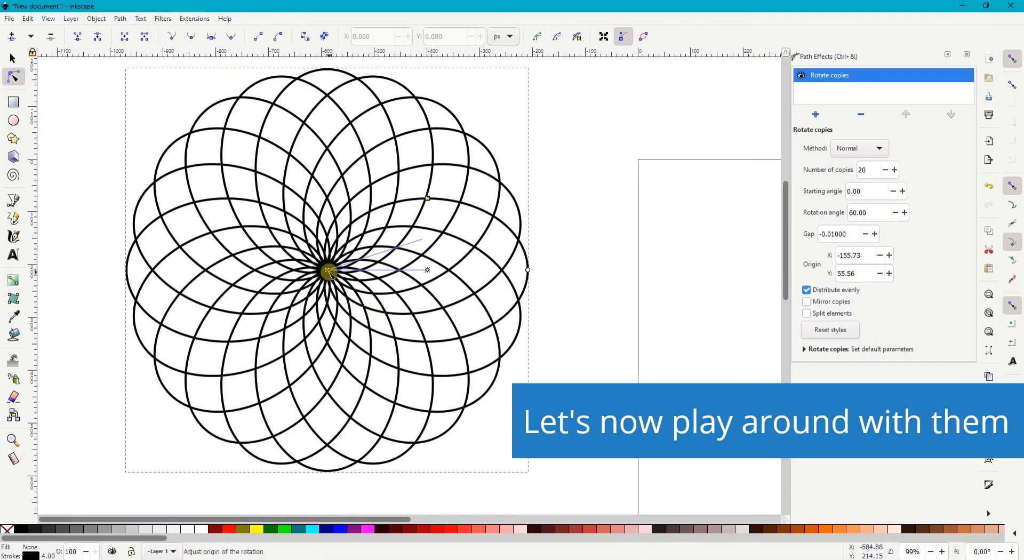
Step: Reposition the rotation origin of the copies on the canvas to about X -144.50, Y 59.14
drag(331, 272, 340, 273)
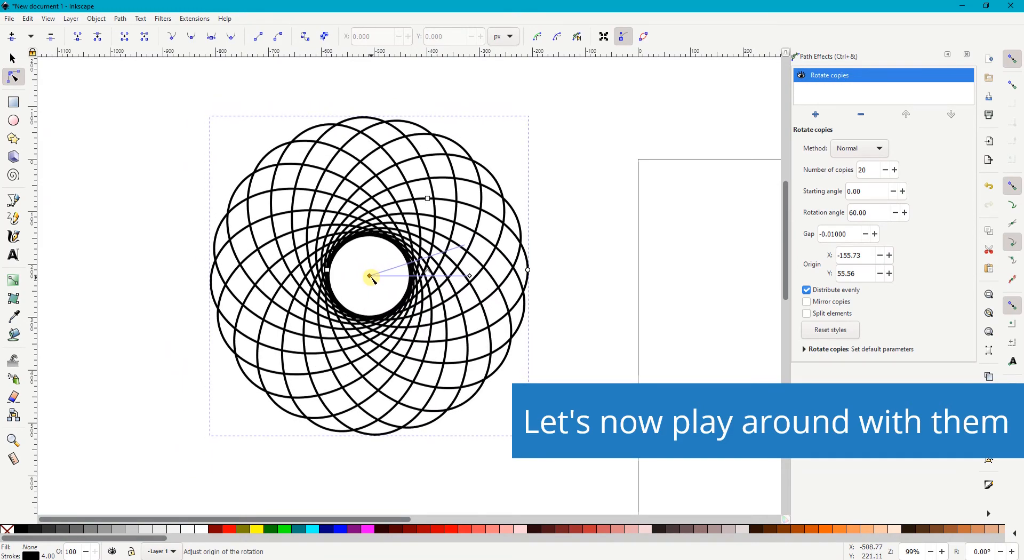
drag(371, 276, 277, 245)
ctrl+scroll(276, 248, down, 1)
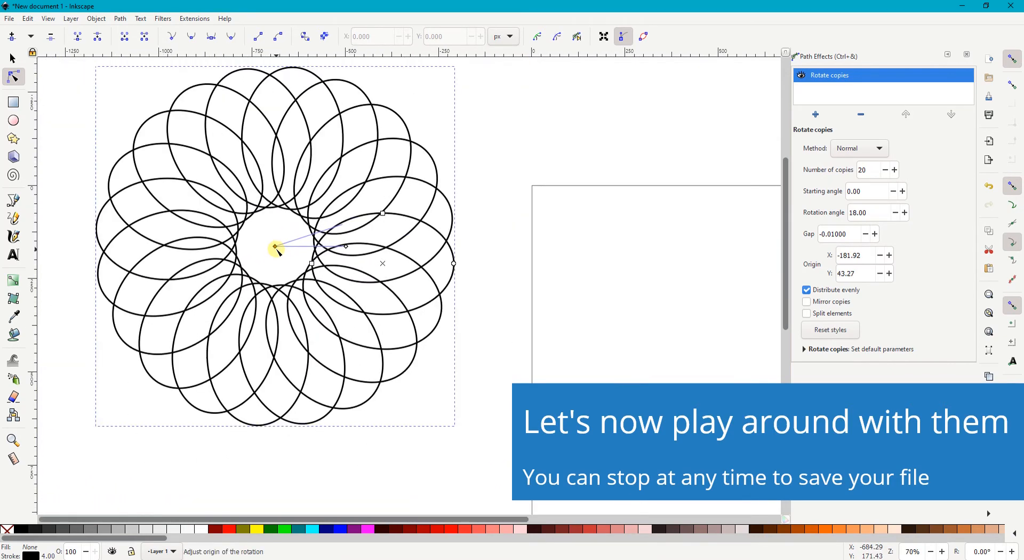
drag(276, 247, 289, 269)
ctrl+scroll(249, 270, down, 2)
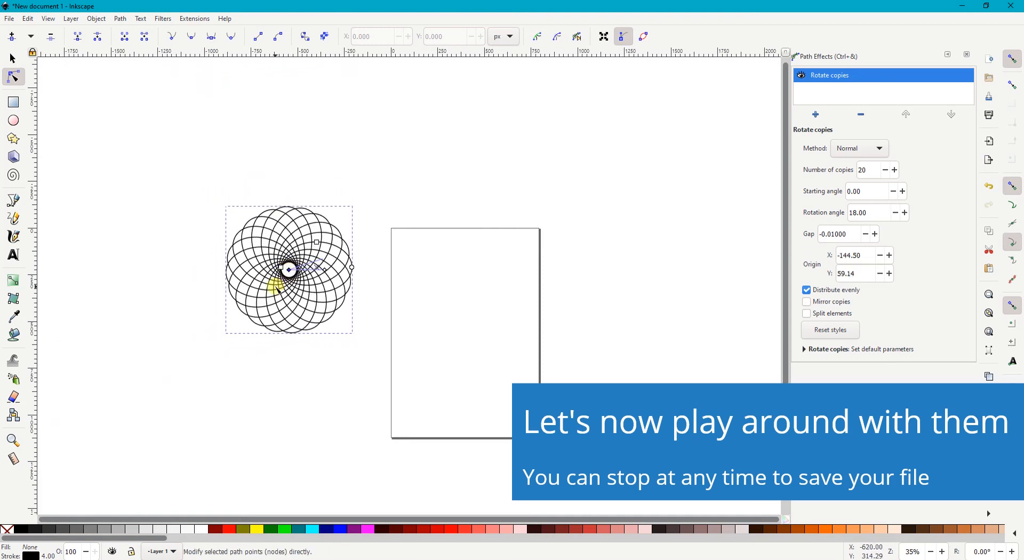
Step: Rotate the pattern with its angle handle to a starting angle of about -25.77
scroll(275, 287, up, 2)
scroll(276, 288, up, 1)
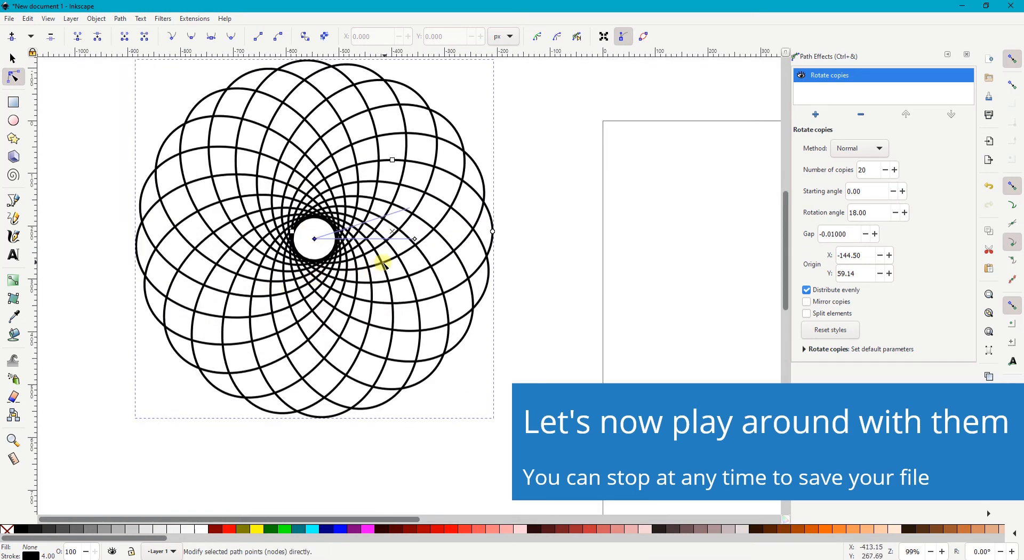
drag(415, 240, 423, 289)
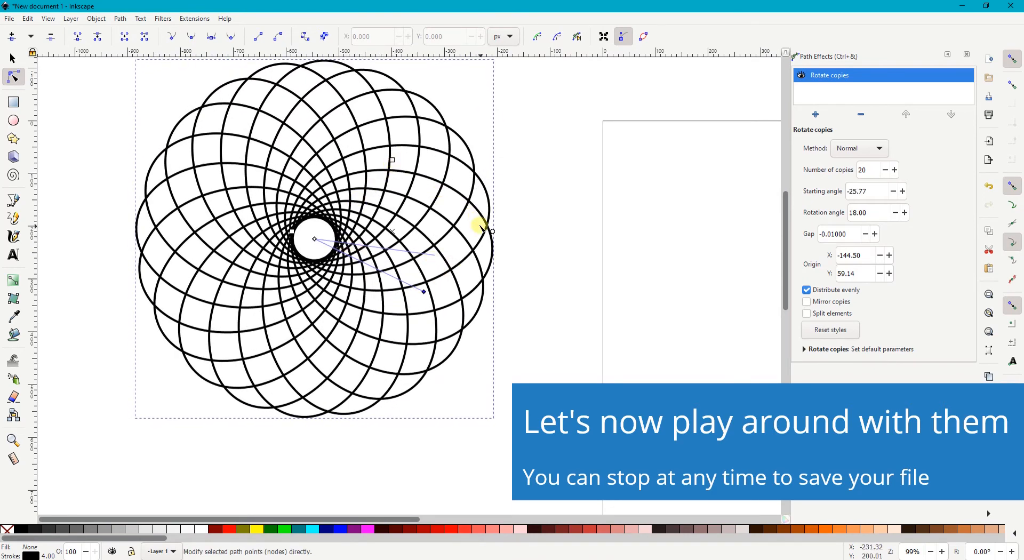
Step: Open the source ellipse into an arc ending at about 133 degrees and make it a whole ellipse again
drag(490, 231, 345, 270)
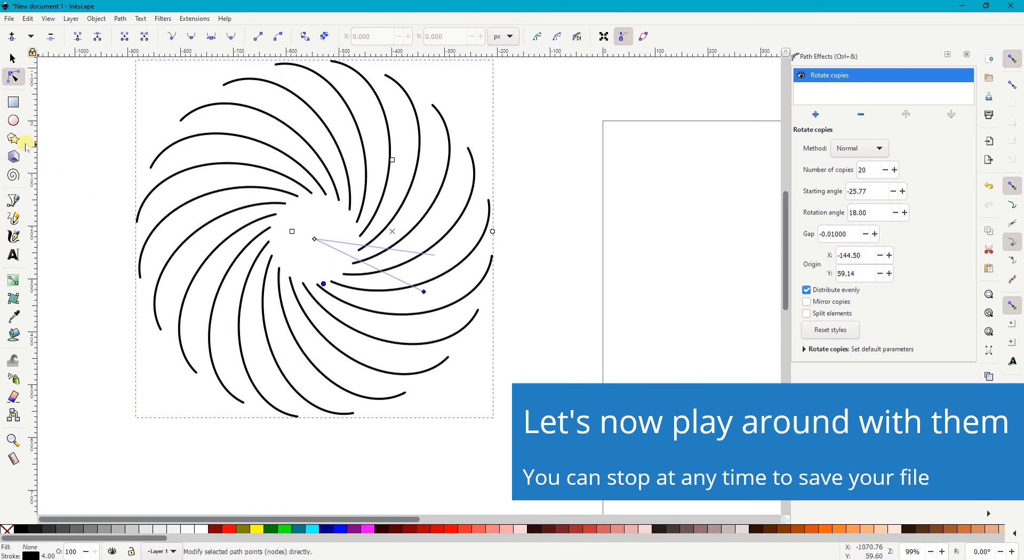
click(20, 123)
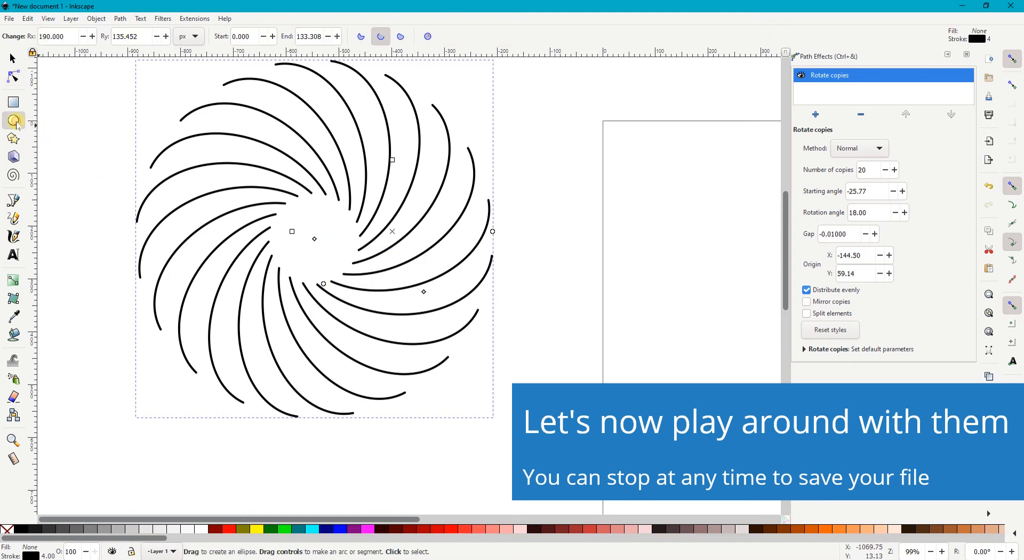
click(428, 37)
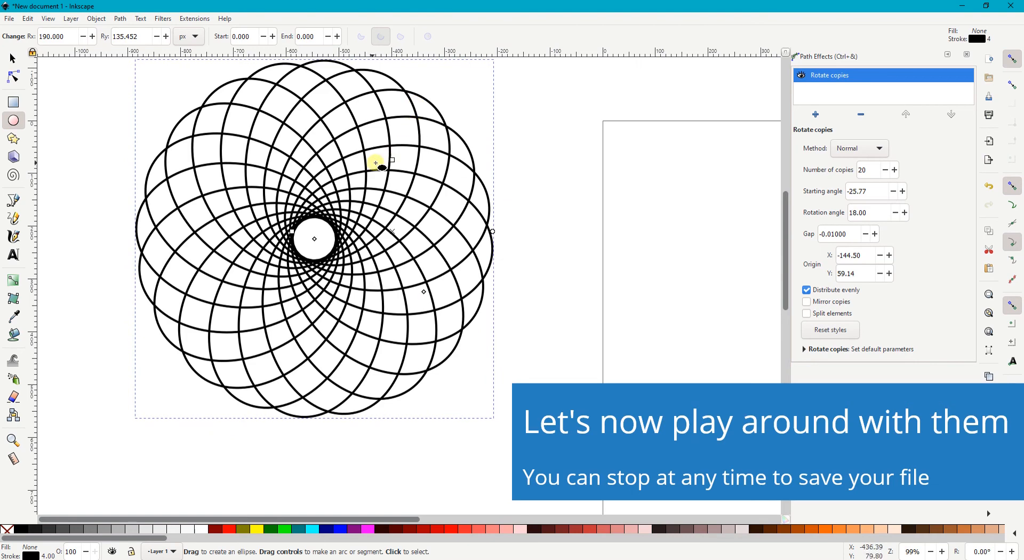
Step: Slightly increase the source ellipse's vertical radius and move the rotation origin to about X -145.30, Y 75.71
click(14, 76)
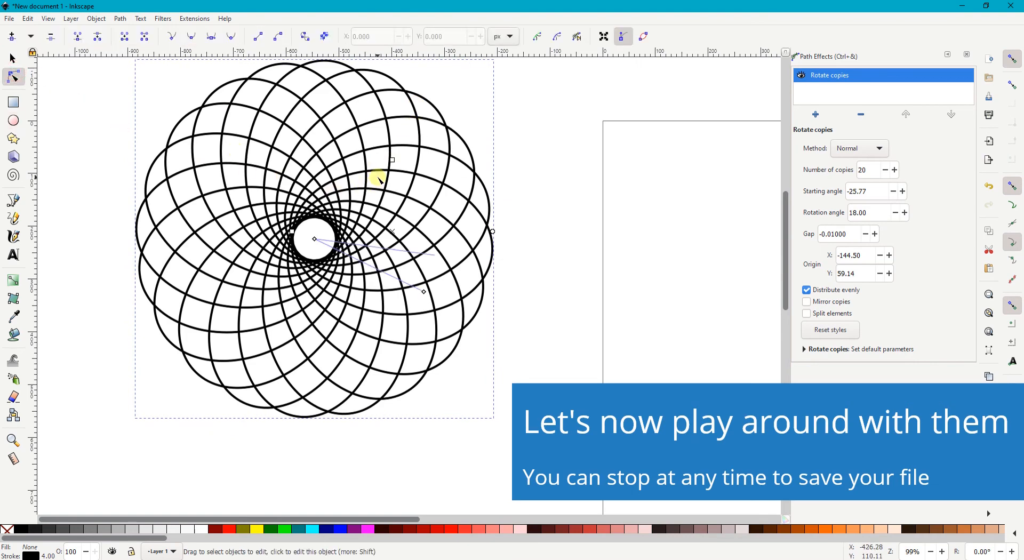
mouse_move(394, 160)
mouse_down()
mouse_move(430, 238)
mouse_move(398, 171)
mouse_move(405, 153)
mouse_up()
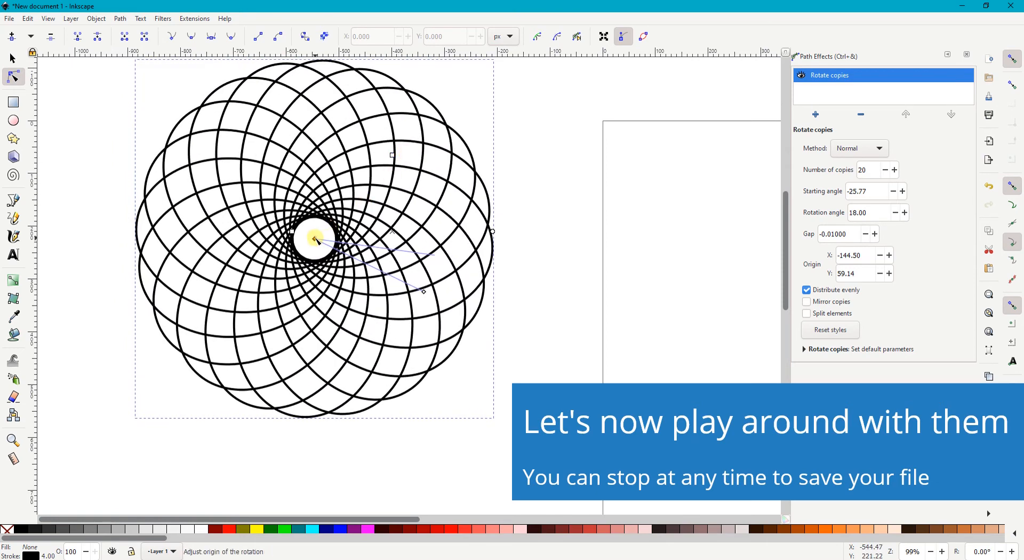
drag(315, 239, 317, 274)
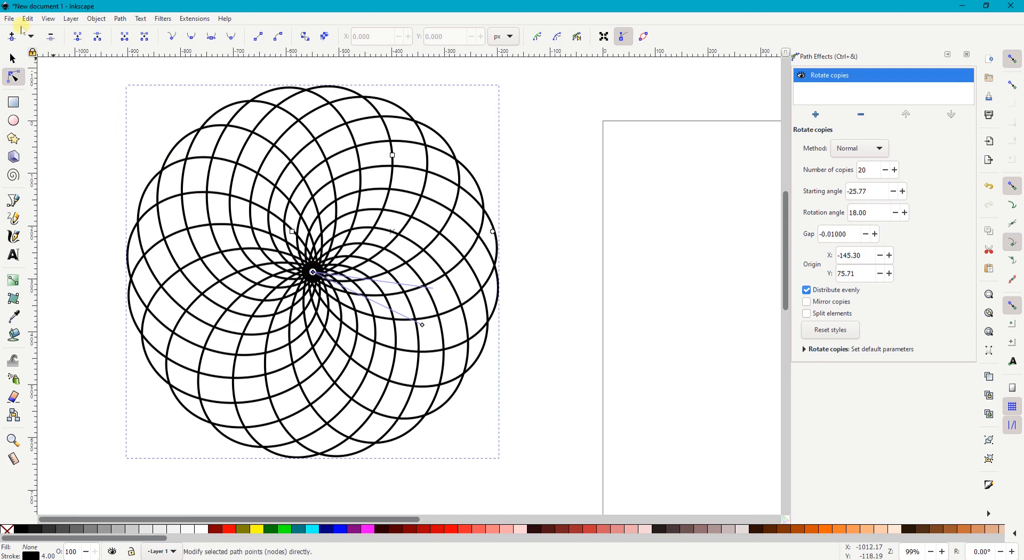
click(12, 21)
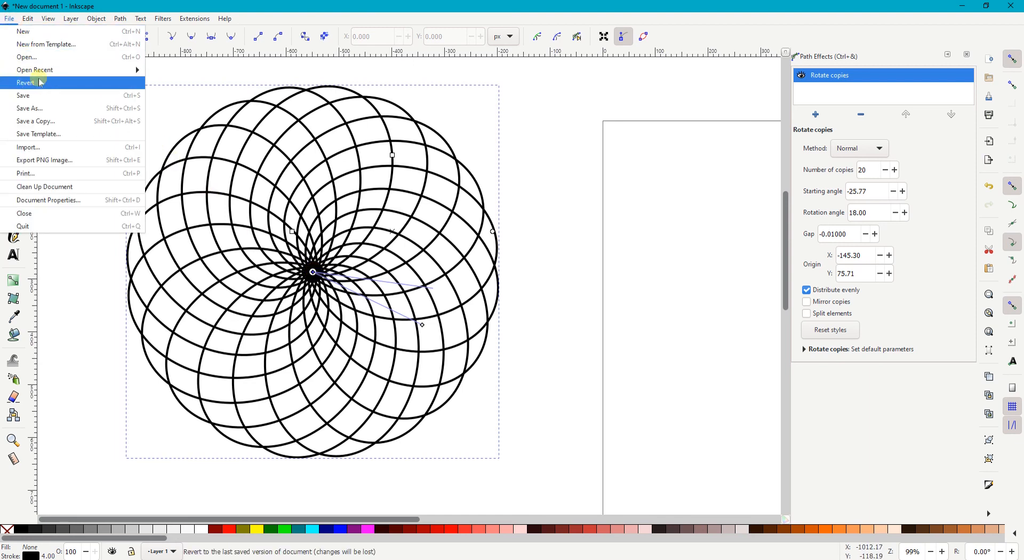
click(44, 101)
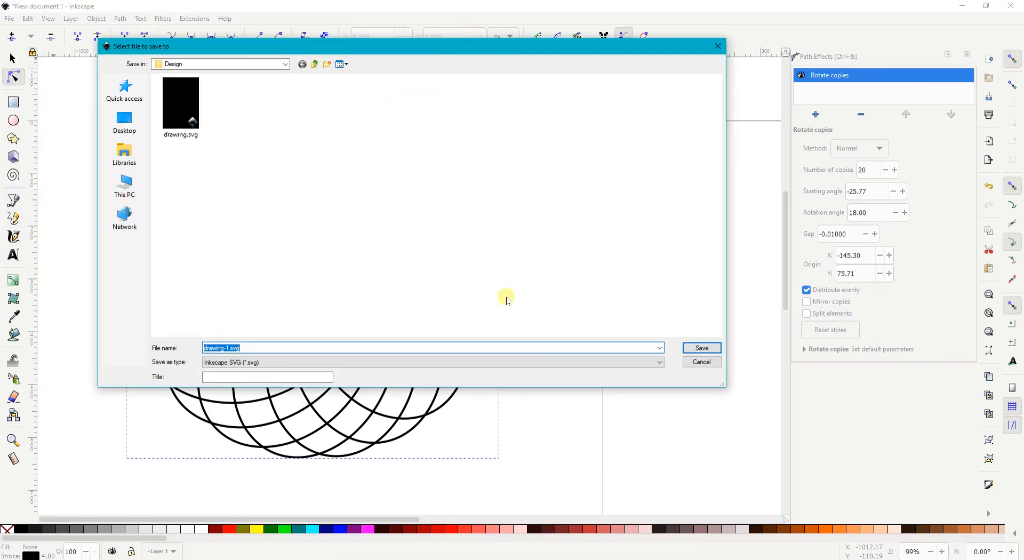
click(695, 363)
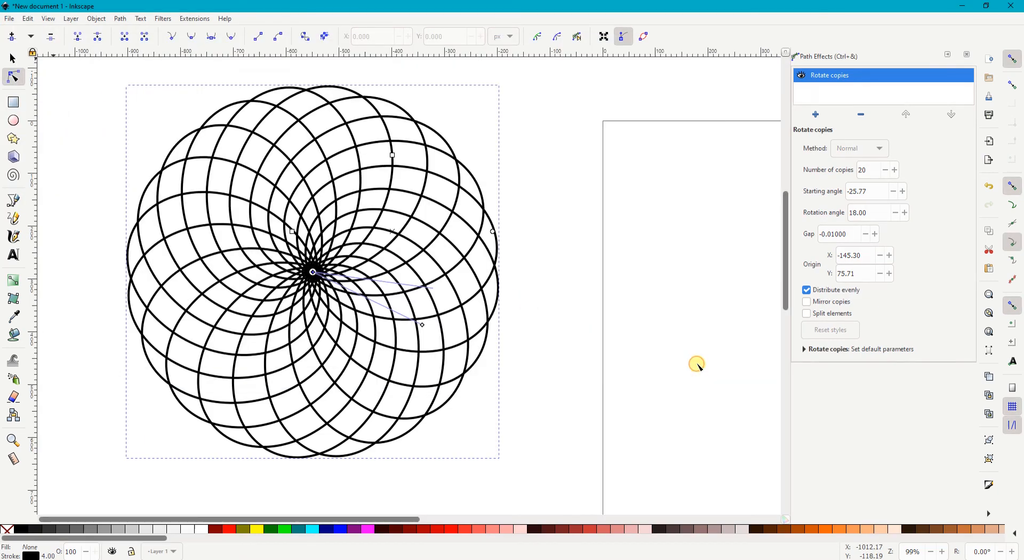